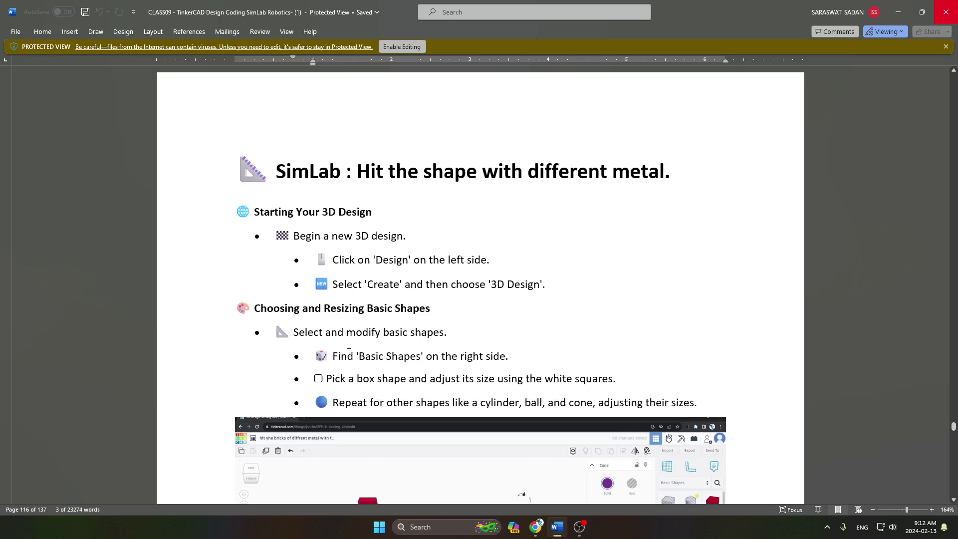
Create a new blank 3D design from the Tinkercad dashboard's Create menu
{"action": "key", "text": "alt+Tab"}
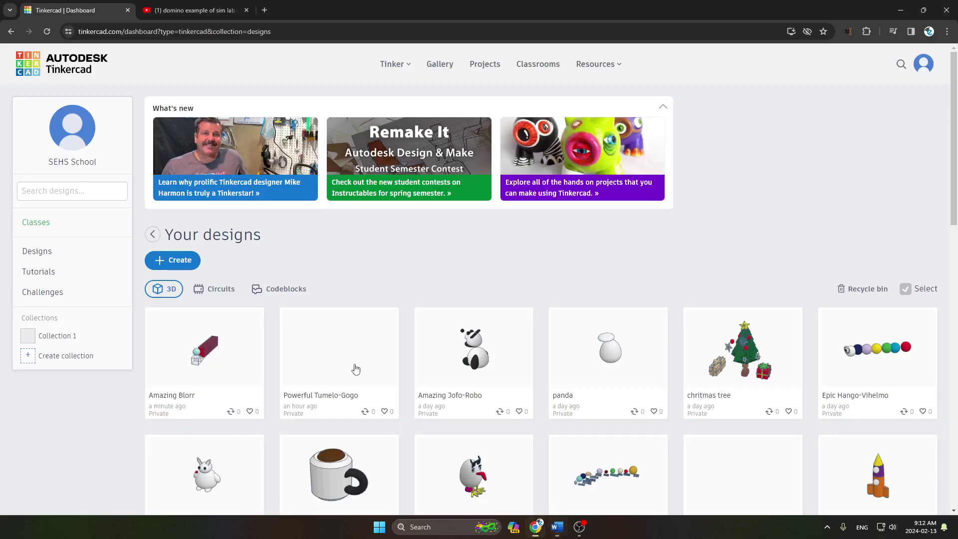
{"action": "left_click", "coordinate": [173, 260]}
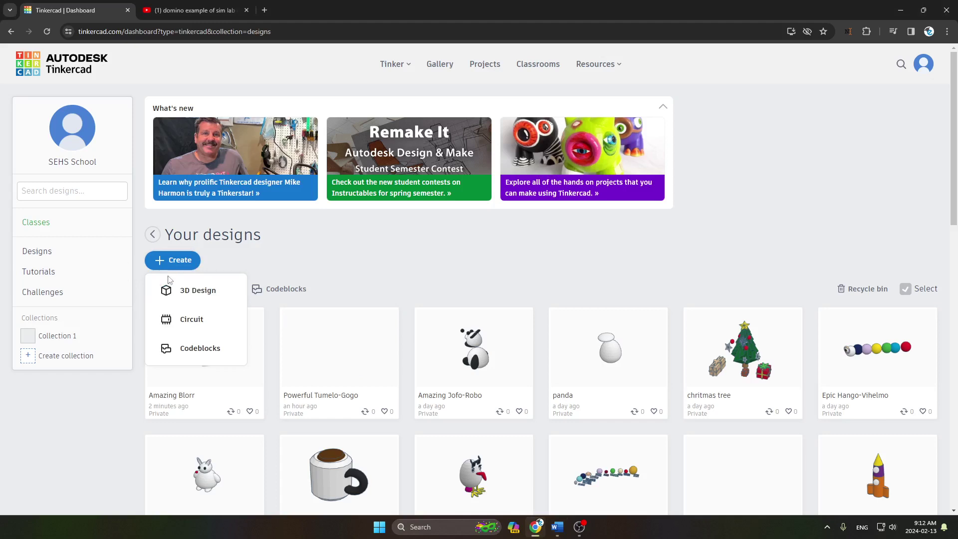
{"action": "left_click", "coordinate": [180, 291]}
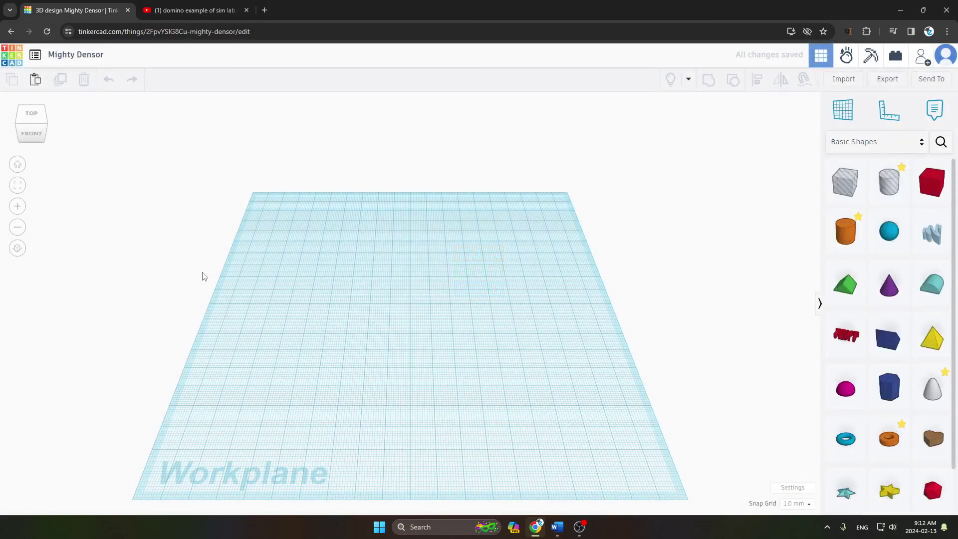
Switch back to the Word guide to review the shape-resizing steps
{"action": "key", "text": "alt+Tab"}
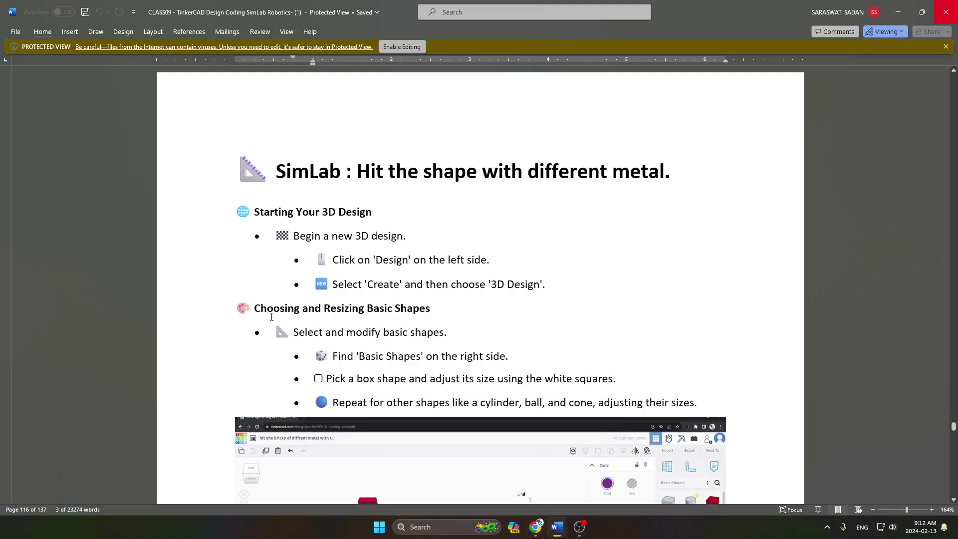
{"action": "scroll", "coordinate": [272, 319], "scroll_direction": "down", "scroll_amount": 2}
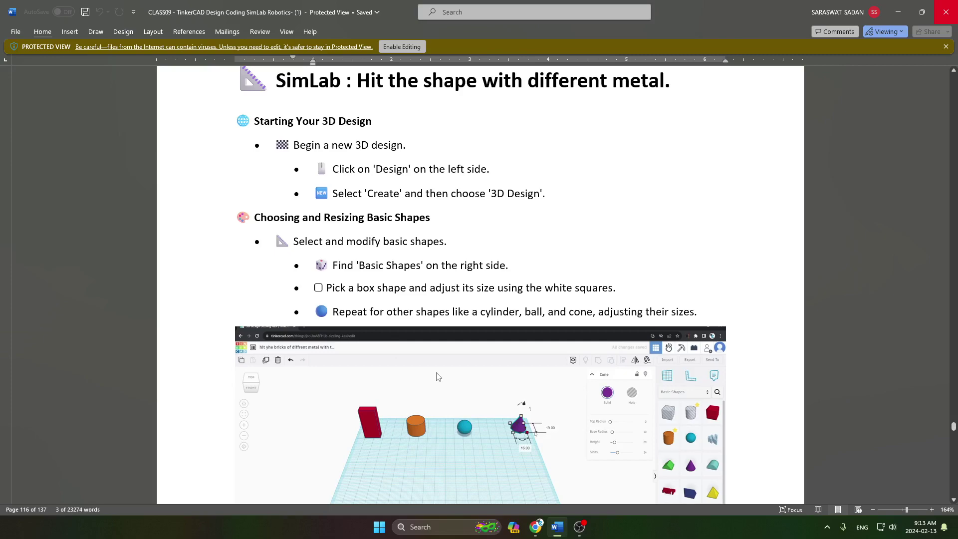
{"action": "scroll", "coordinate": [438, 376], "scroll_direction": "down", "scroll_amount": 2}
Place a cylinder at the back-left of the workplane and raise its height to 27 mm
{"action": "key", "text": "alt+Tab"}
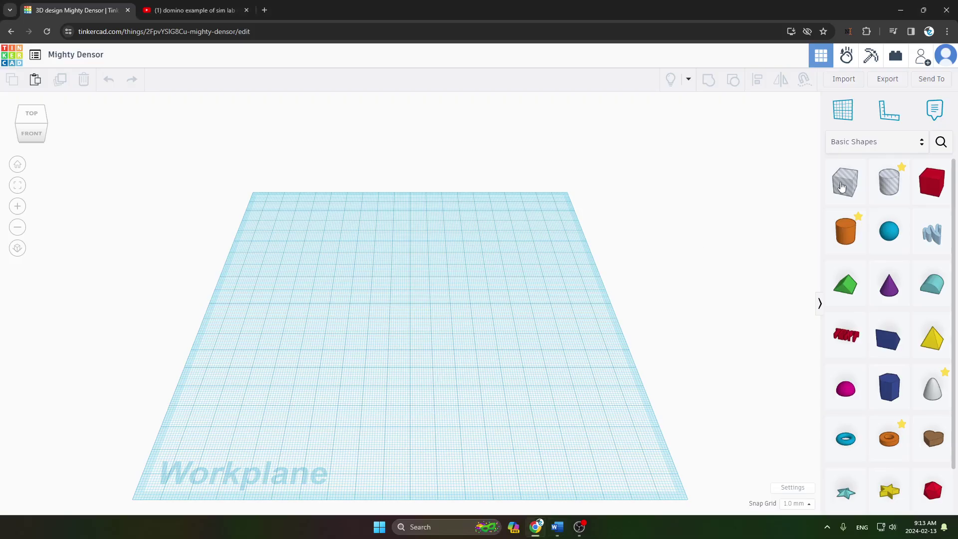
{"action": "left_click", "coordinate": [845, 231]}
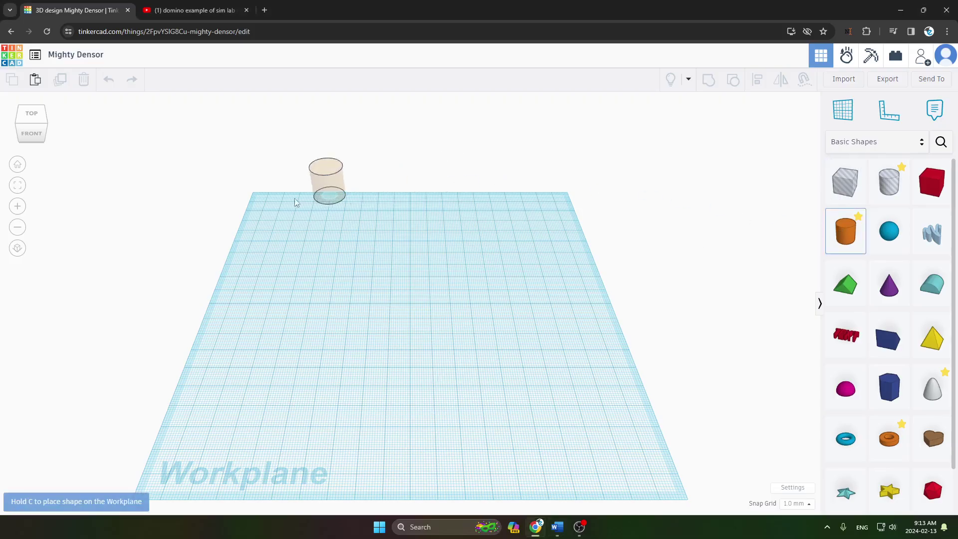
{"action": "left_click", "coordinate": [268, 215]}
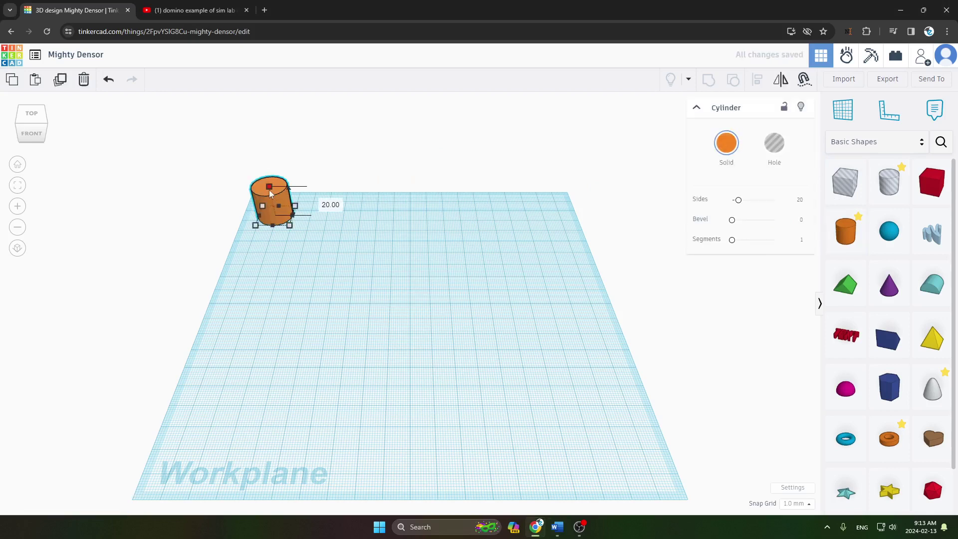
{"action": "left_click_drag", "start_coordinate": [268, 180], "coordinate": [269, 175]}
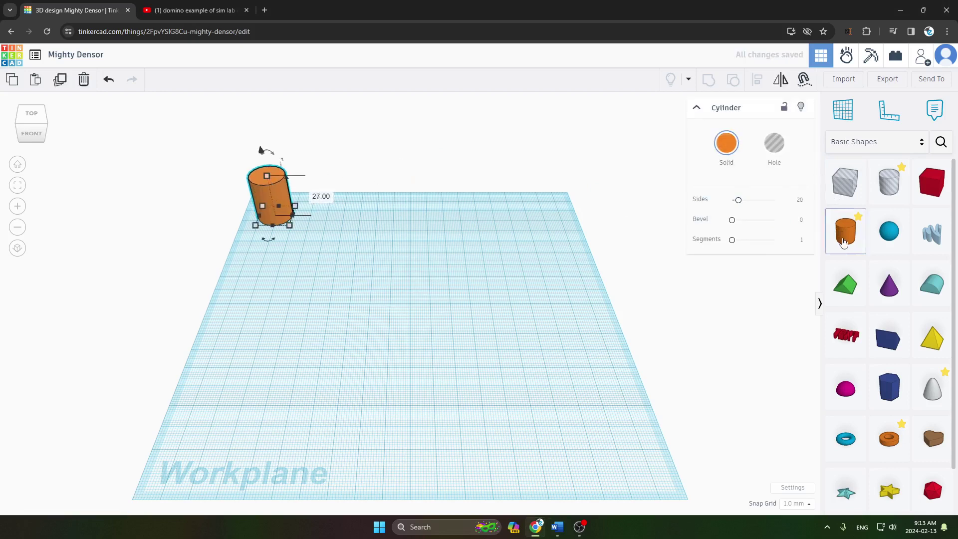
Add a red box, blue sphere and purple cone in a row beside the cylinder
{"action": "left_click", "coordinate": [778, 330]}
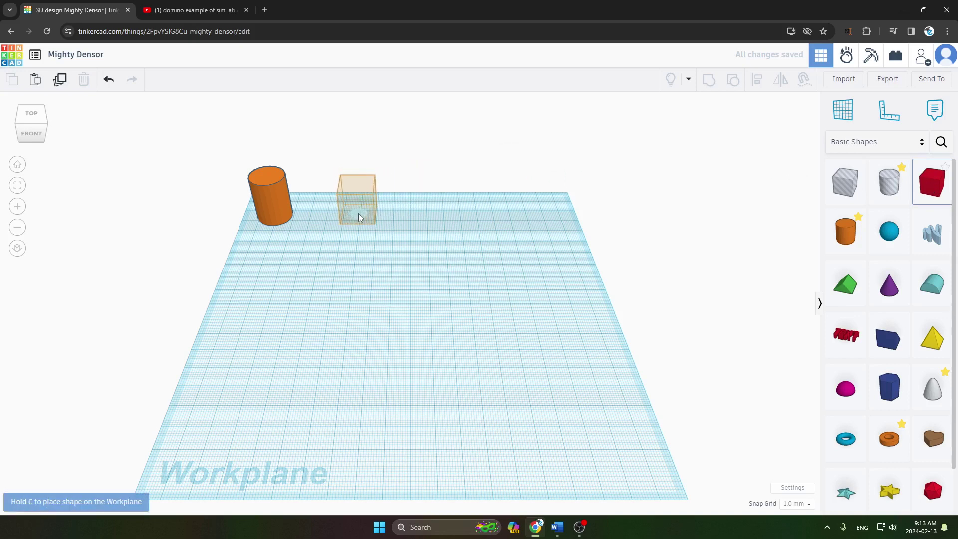
{"action": "left_click", "coordinate": [356, 201]}
{"action": "left_click", "coordinate": [890, 231]}
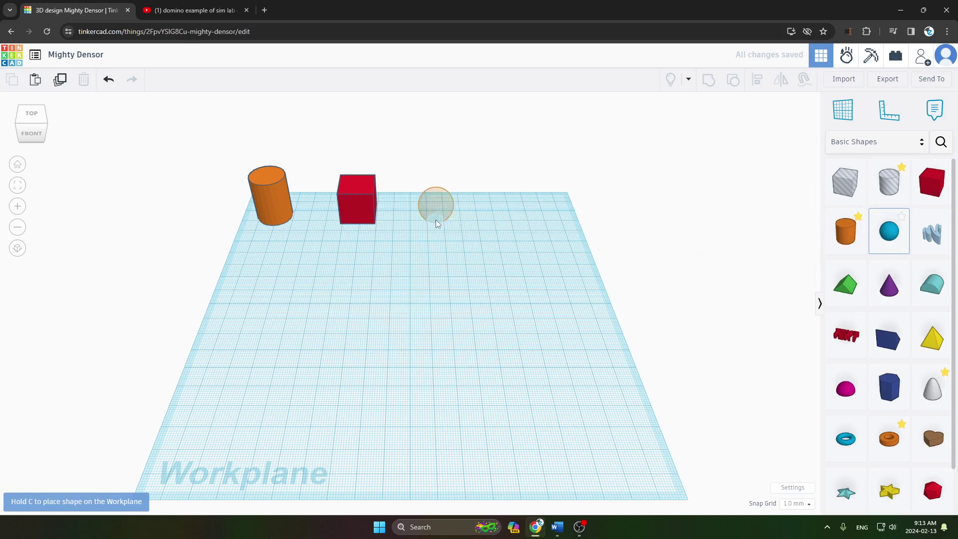
{"action": "left_click", "coordinate": [437, 217]}
{"action": "left_click", "coordinate": [889, 285]}
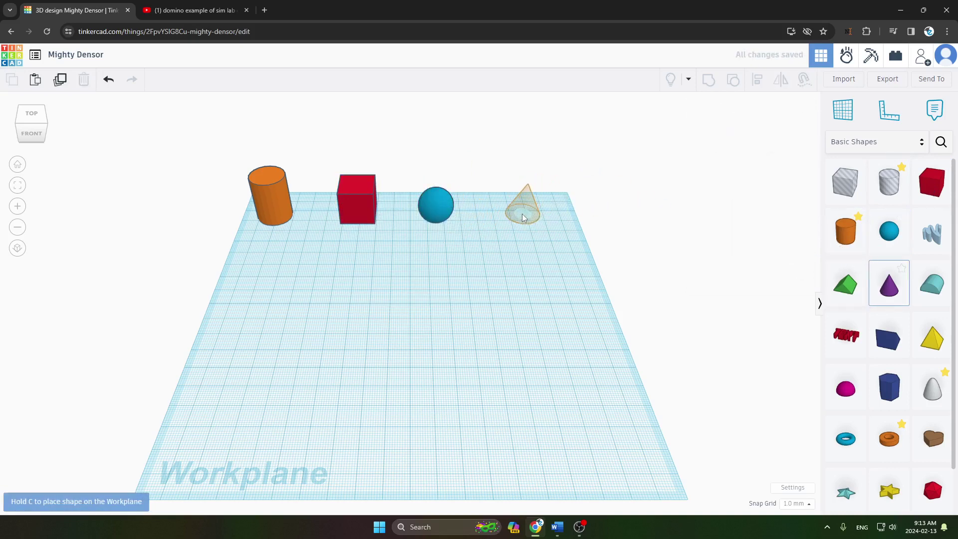
{"action": "left_click", "coordinate": [522, 216]}
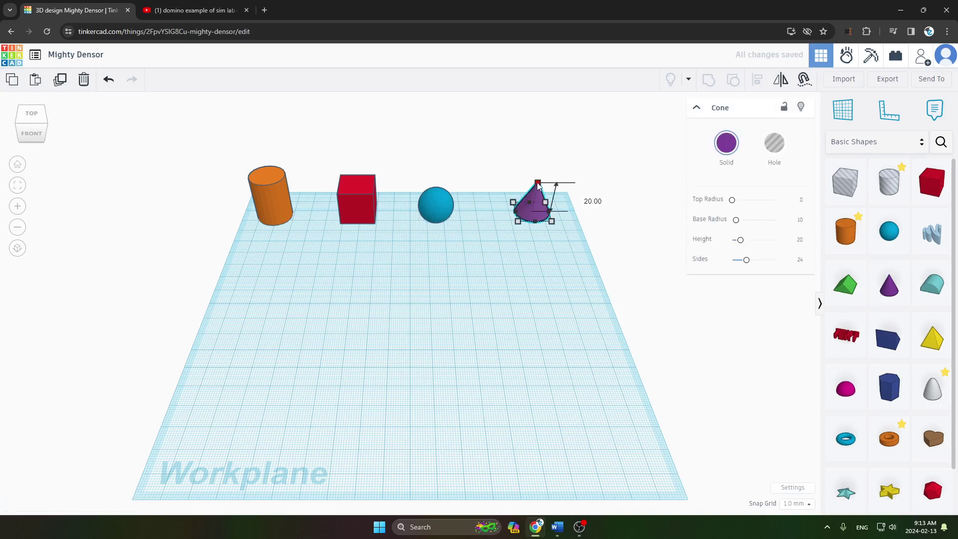
{"action": "left_click", "coordinate": [442, 205]}
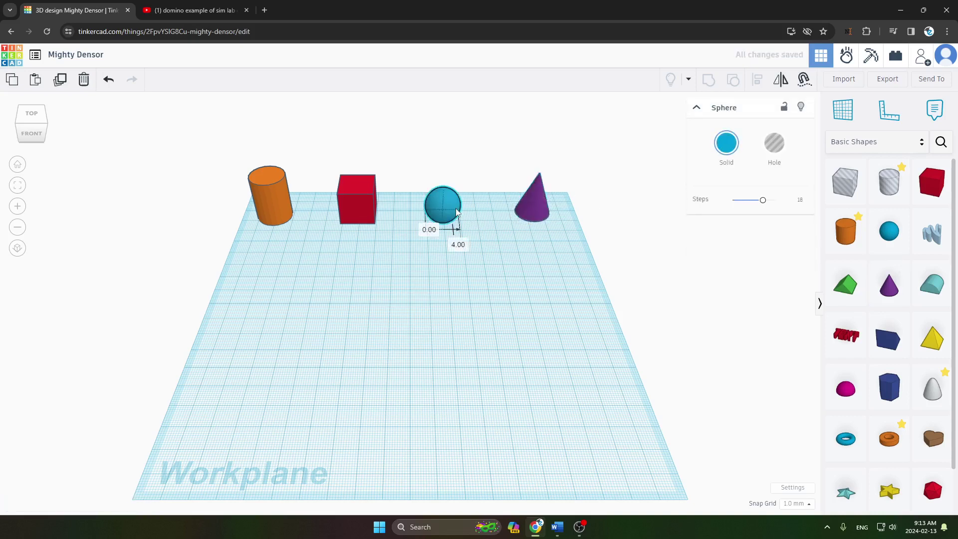
{"action": "left_click", "coordinate": [491, 306]}
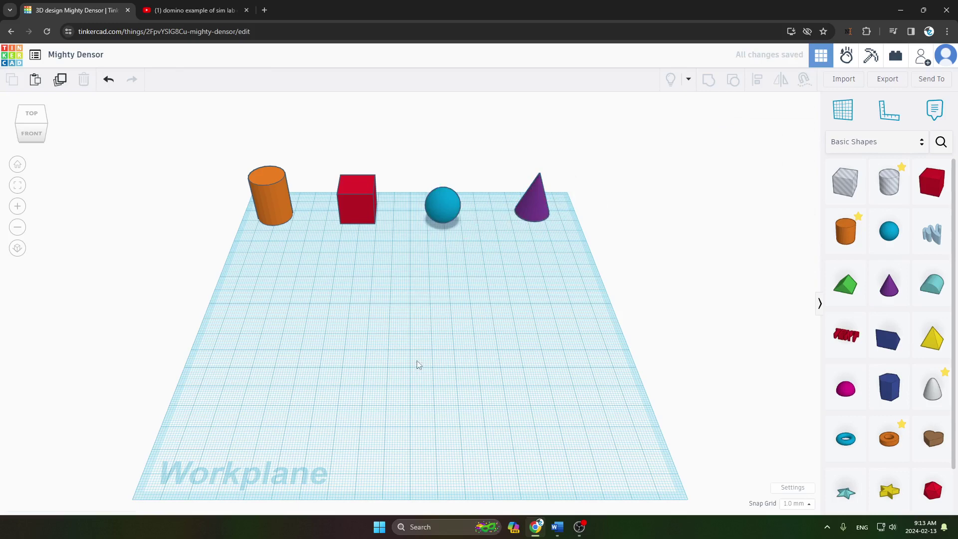
{"action": "key", "text": "alt+Tab"}
{"action": "scroll", "coordinate": [412, 356], "scroll_direction": "down", "scroll_amount": 3}
{"action": "scroll", "coordinate": [413, 357], "scroll_direction": "up", "scroll_amount": 2}
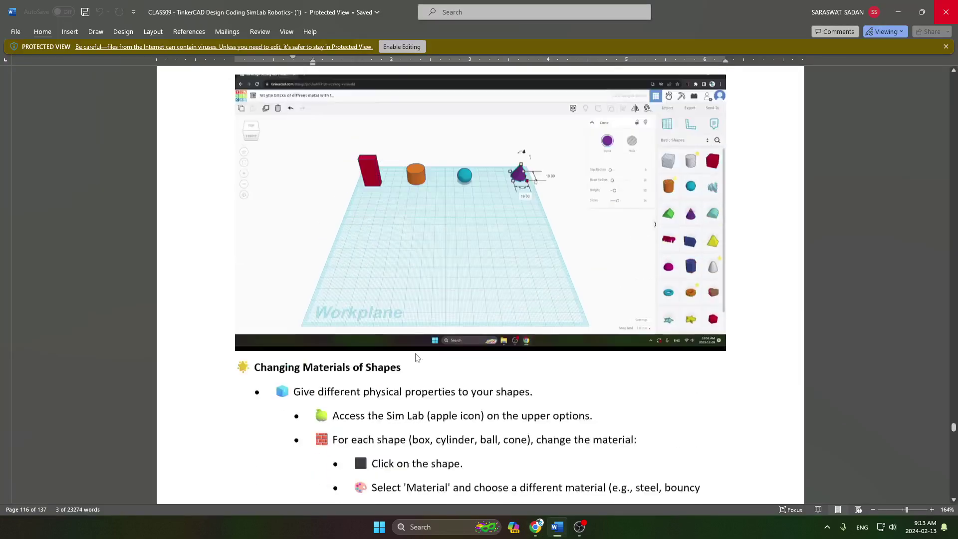
{"action": "scroll", "coordinate": [417, 358], "scroll_direction": "down", "scroll_amount": 3}
{"action": "scroll", "coordinate": [416, 358], "scroll_direction": "down", "scroll_amount": 1}
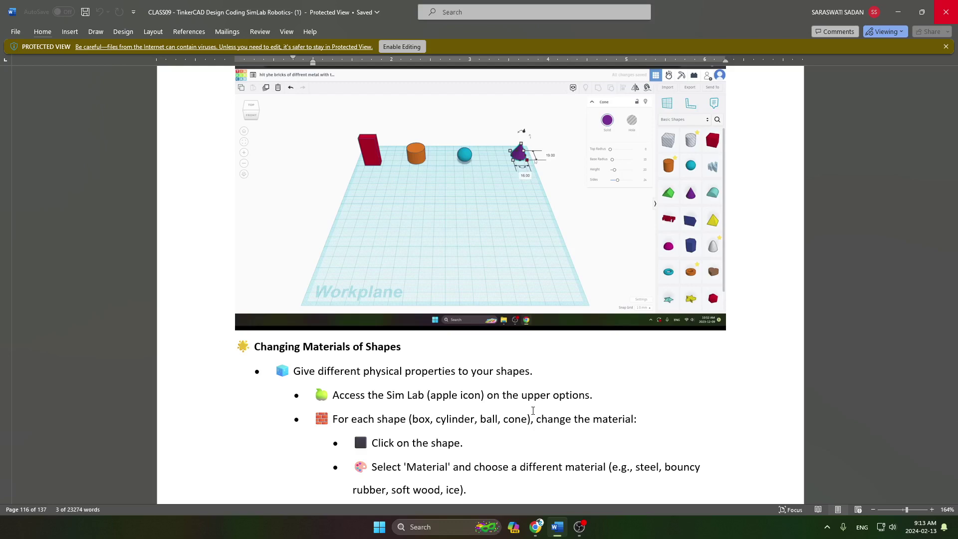
Return to the four-shape Tinkercad scene after reading the materials steps
{"action": "key", "text": "alt+Tab"}
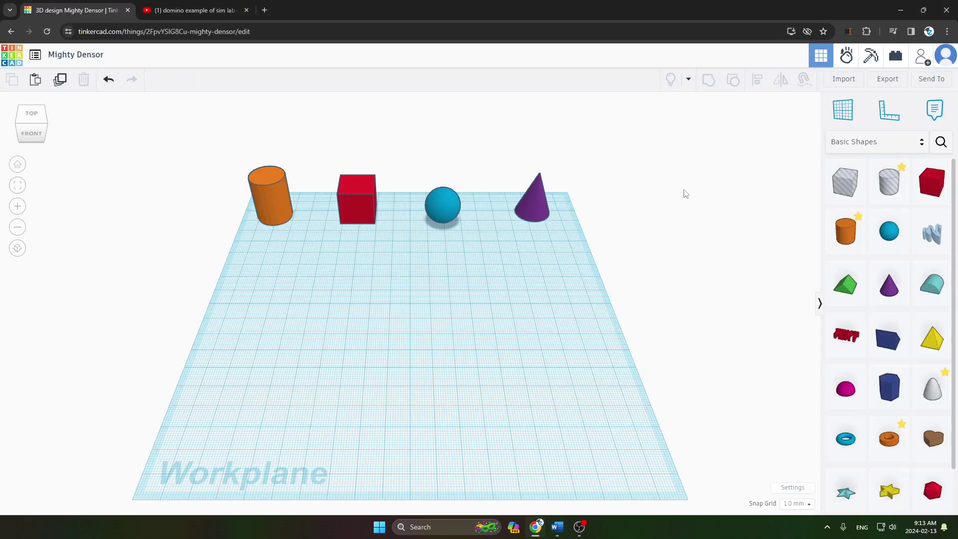
Switch the design into the Sim Lab physics workspace
{"action": "left_click", "coordinate": [846, 56]}
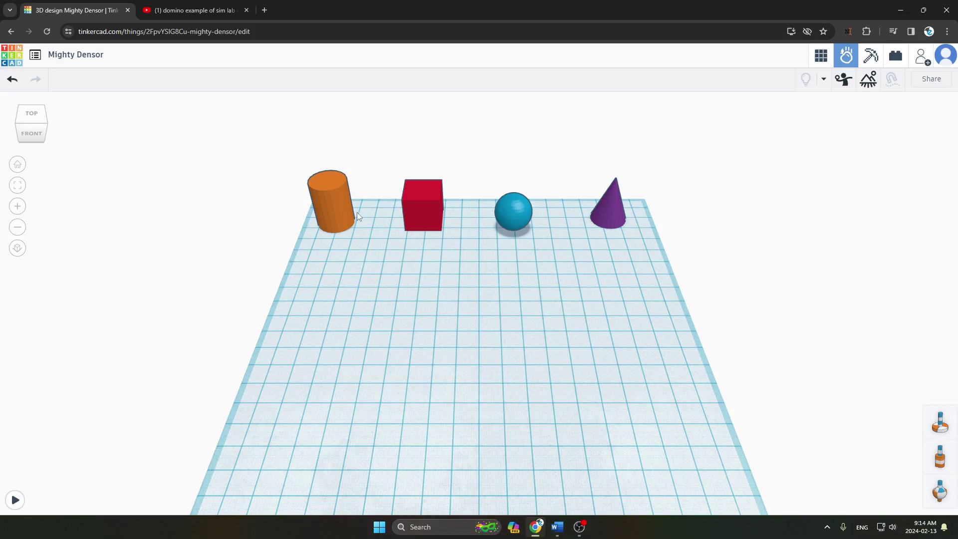
Set the cylinder's material to Ice and the box's to Soft wood
{"action": "left_click", "coordinate": [331, 221]}
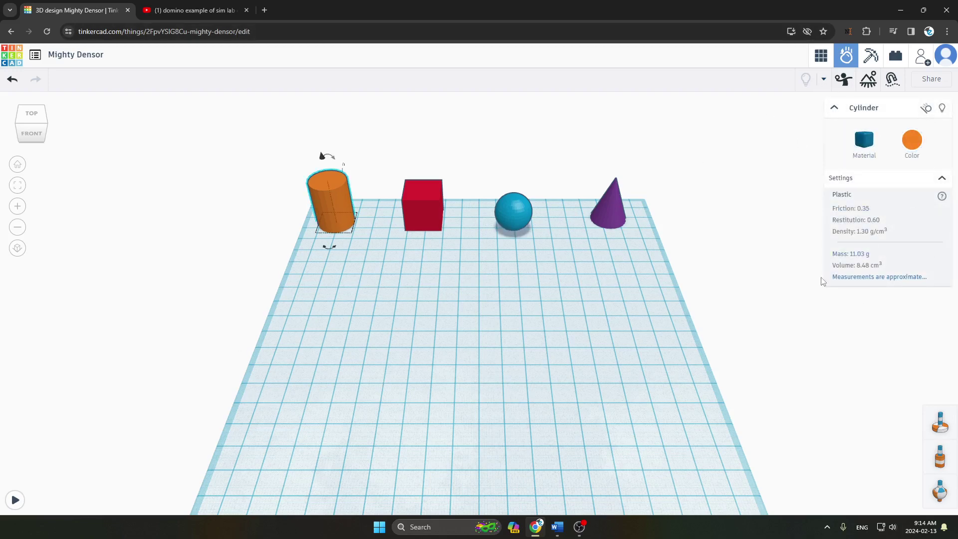
{"action": "left_click", "coordinate": [867, 154]}
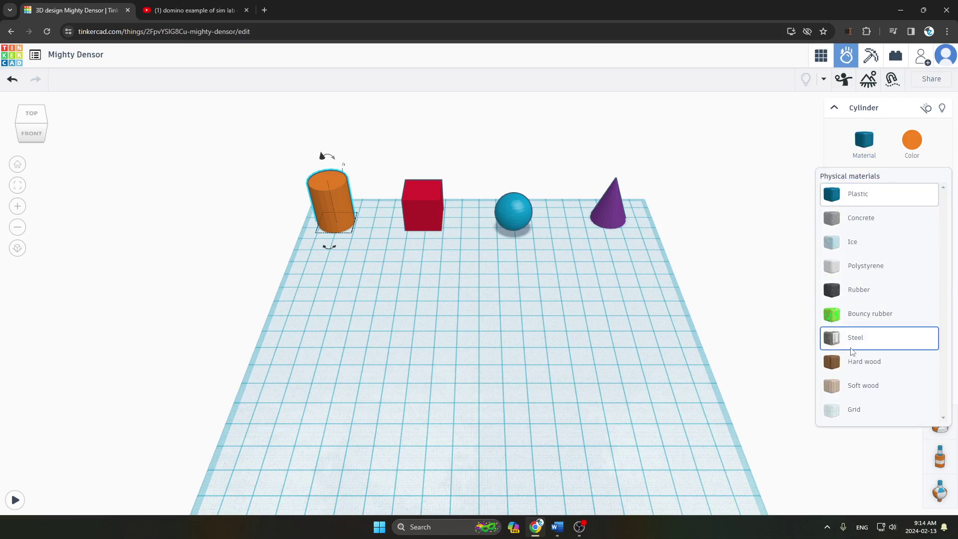
{"action": "left_click", "coordinate": [831, 245]}
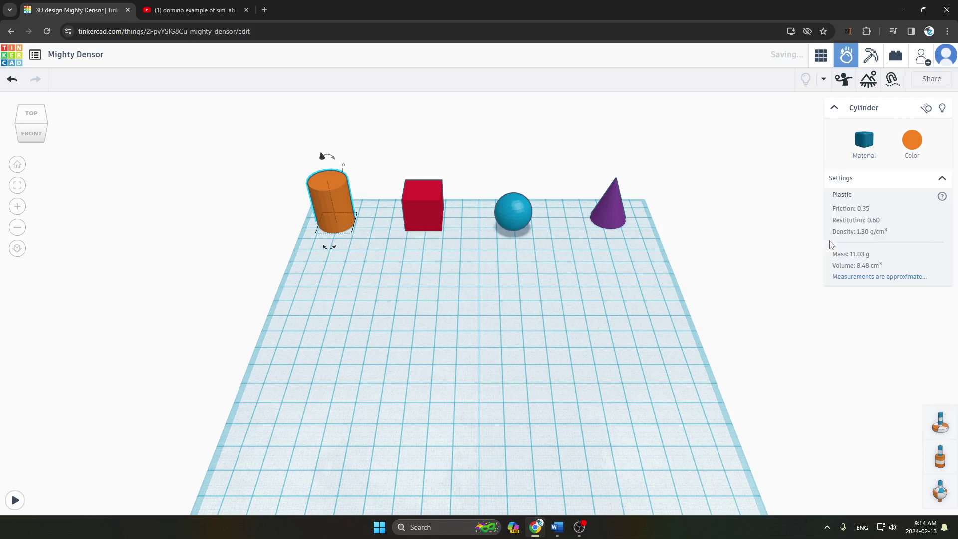
{"action": "left_click", "coordinate": [423, 206]}
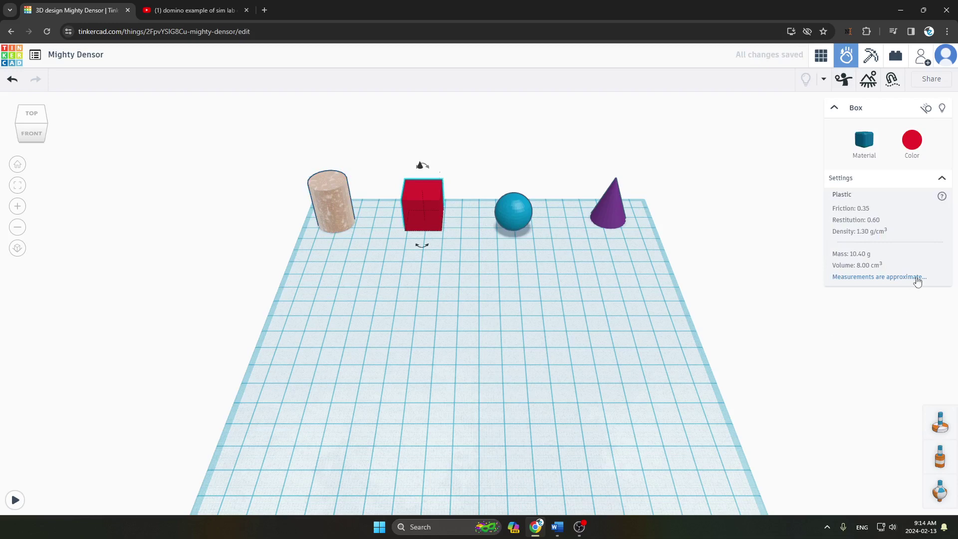
{"action": "left_click", "coordinate": [864, 142]}
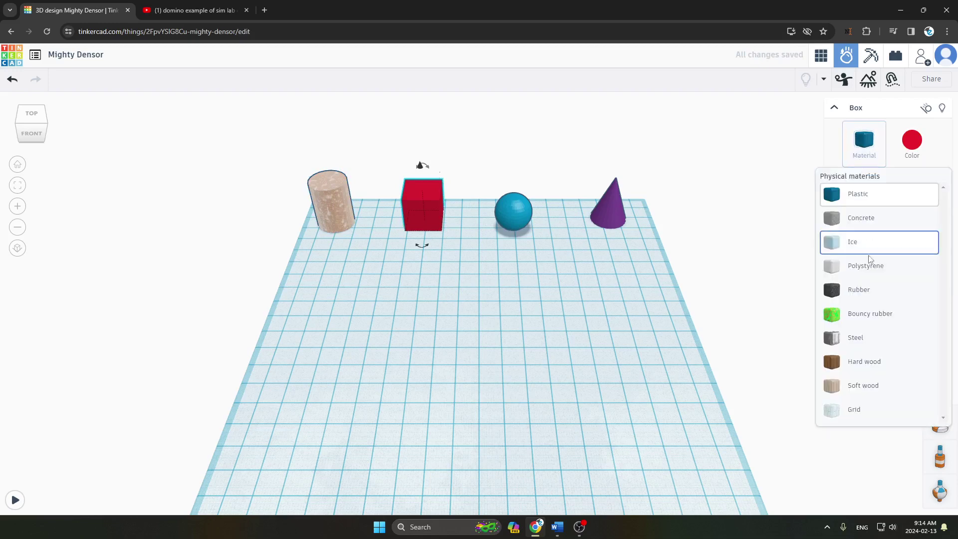
{"action": "left_click", "coordinate": [863, 385]}
Make the sphere Bouncy rubber and give the cone the Grid material
{"action": "left_click", "coordinate": [521, 215]}
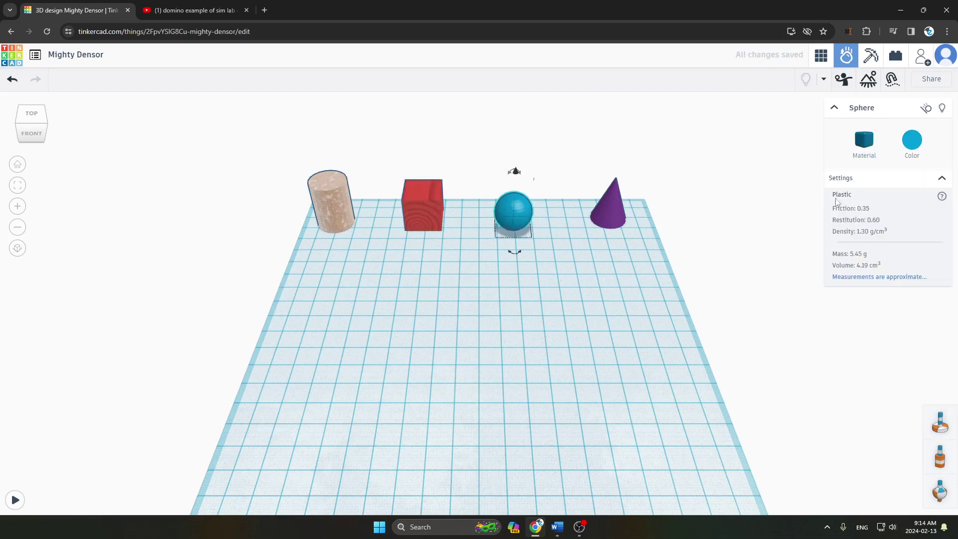
{"action": "left_click", "coordinate": [864, 142]}
{"action": "left_click", "coordinate": [856, 318]}
{"action": "left_click", "coordinate": [613, 209]}
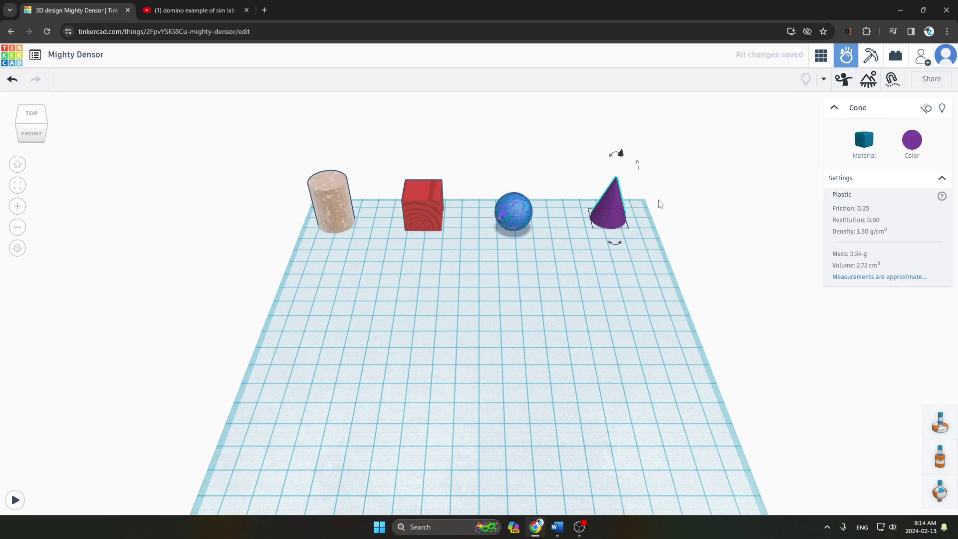
{"action": "left_click", "coordinate": [864, 142]}
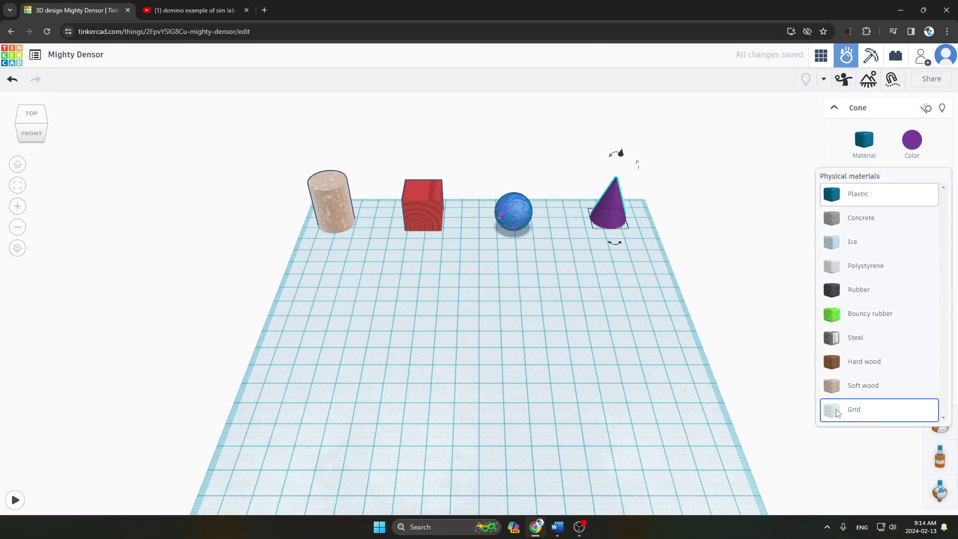
{"action": "left_click", "coordinate": [854, 409]}
{"action": "left_click", "coordinate": [676, 239]}
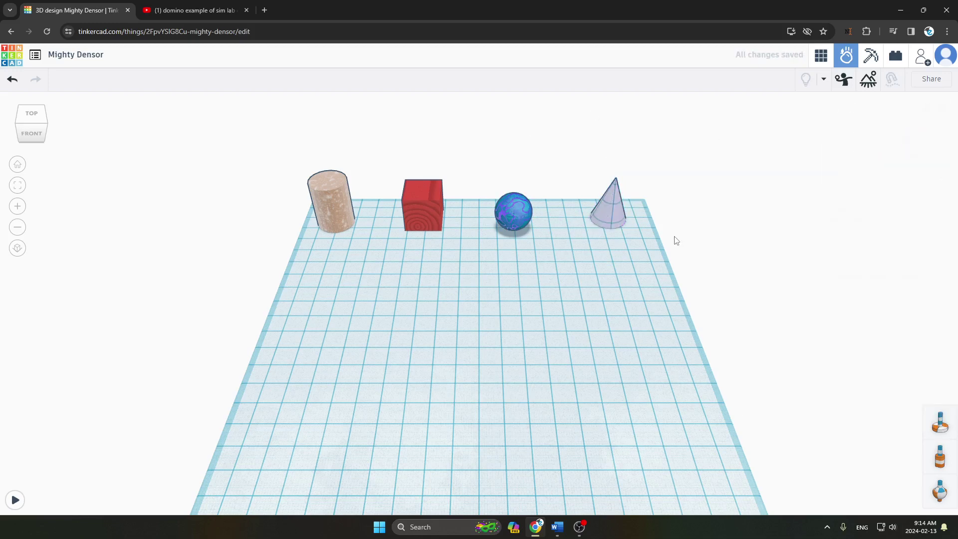
{"action": "key", "text": "alt+Tab"}
{"action": "scroll", "coordinate": [479, 300], "scroll_direction": "down", "scroll_amount": 2}
{"action": "scroll", "coordinate": [554, 330], "scroll_direction": "down", "scroll_amount": 2}
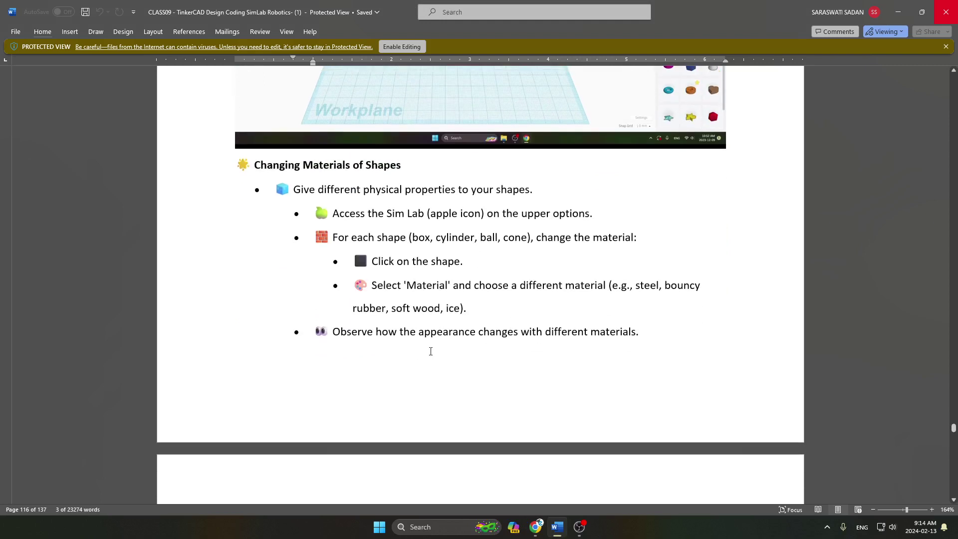
{"action": "scroll", "coordinate": [513, 351], "scroll_direction": "down", "scroll_amount": 3}
{"action": "scroll", "coordinate": [515, 352], "scroll_direction": "down", "scroll_amount": 3}
{"action": "scroll", "coordinate": [514, 352], "scroll_direction": "down", "scroll_amount": 2}
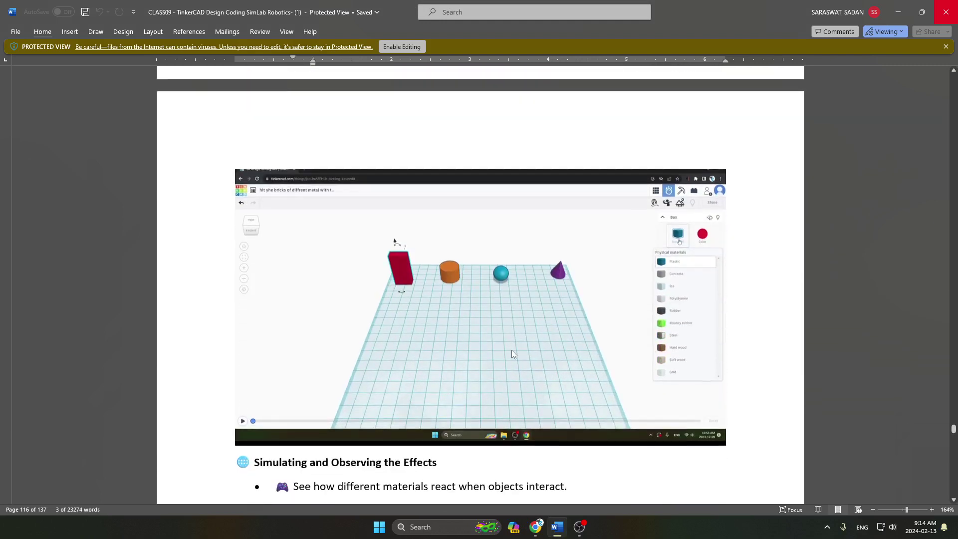
{"action": "scroll", "coordinate": [514, 352], "scroll_direction": "down", "scroll_amount": 2}
{"action": "scroll", "coordinate": [515, 347], "scroll_direction": "up", "scroll_amount": 3}
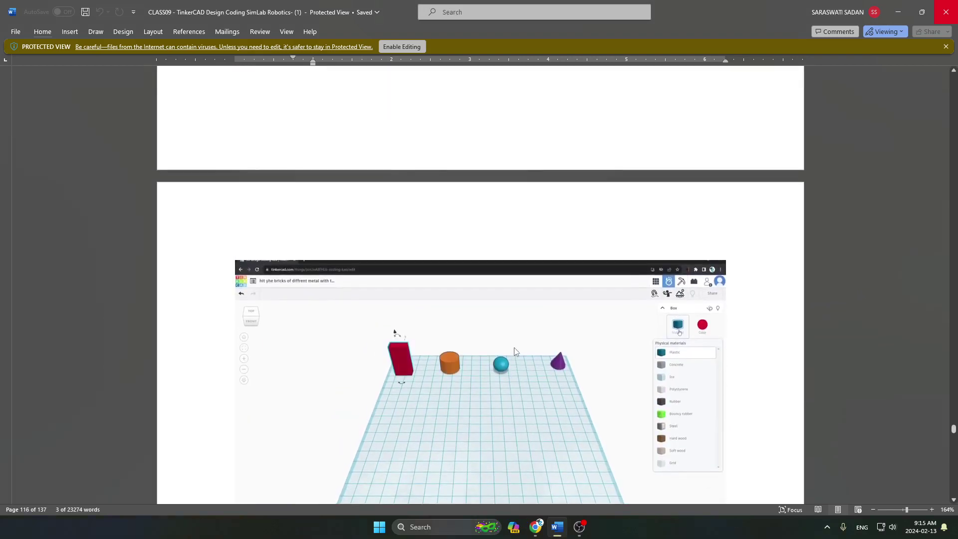
{"action": "scroll", "coordinate": [514, 348], "scroll_direction": "down", "scroll_amount": 4}
{"action": "scroll", "coordinate": [514, 347], "scroll_direction": "down", "scroll_amount": 2}
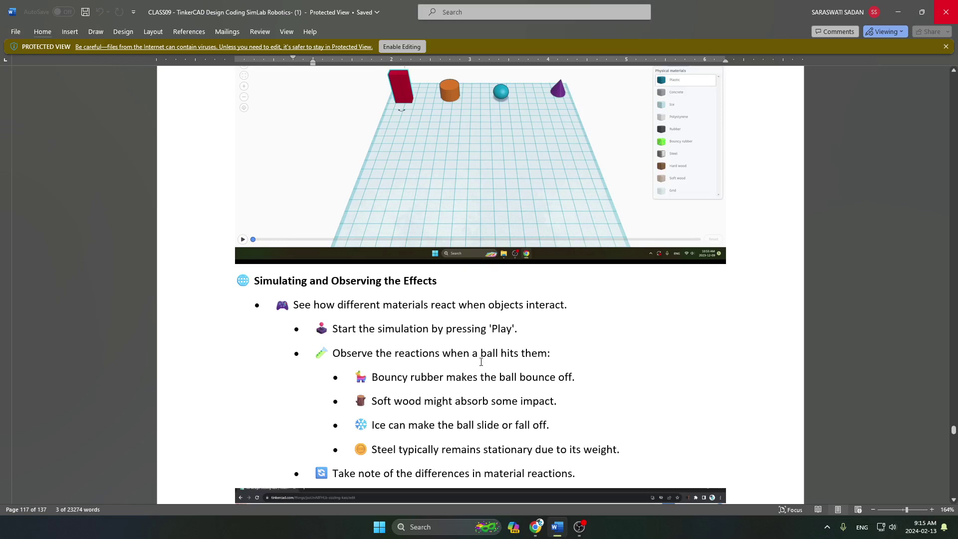
{"action": "key", "text": "alt+Tab"}
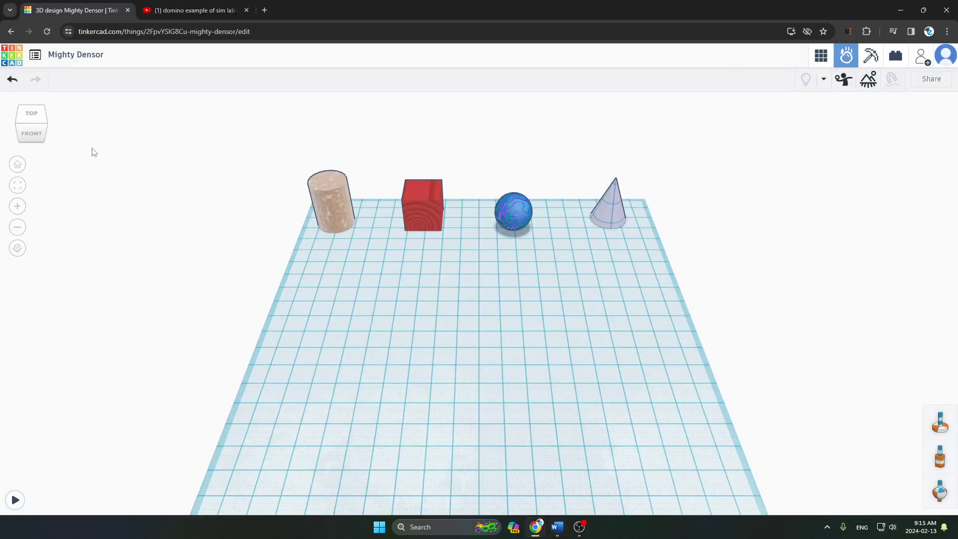
Start the simulation and throw objects at the cylinder, box, sphere and cone
{"action": "left_click_drag", "start_coordinate": [26, 131], "coordinate": [21, 132]}
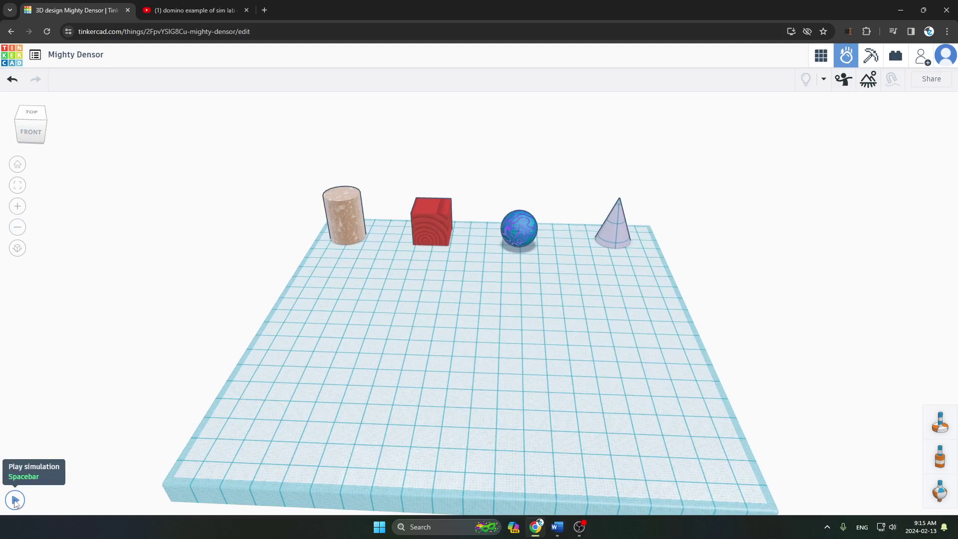
{"action": "left_click", "coordinate": [15, 501]}
{"action": "left_click", "coordinate": [345, 230]}
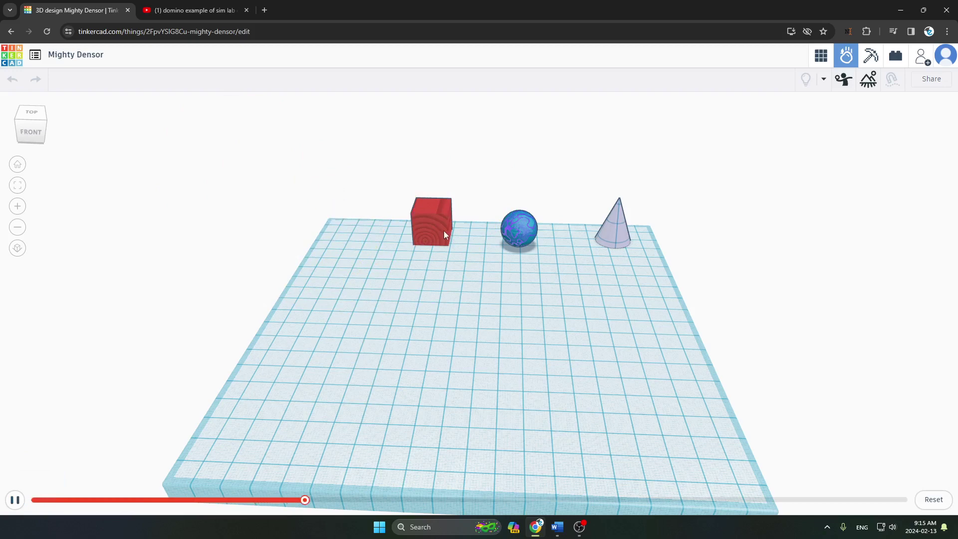
{"action": "left_click", "coordinate": [435, 230]}
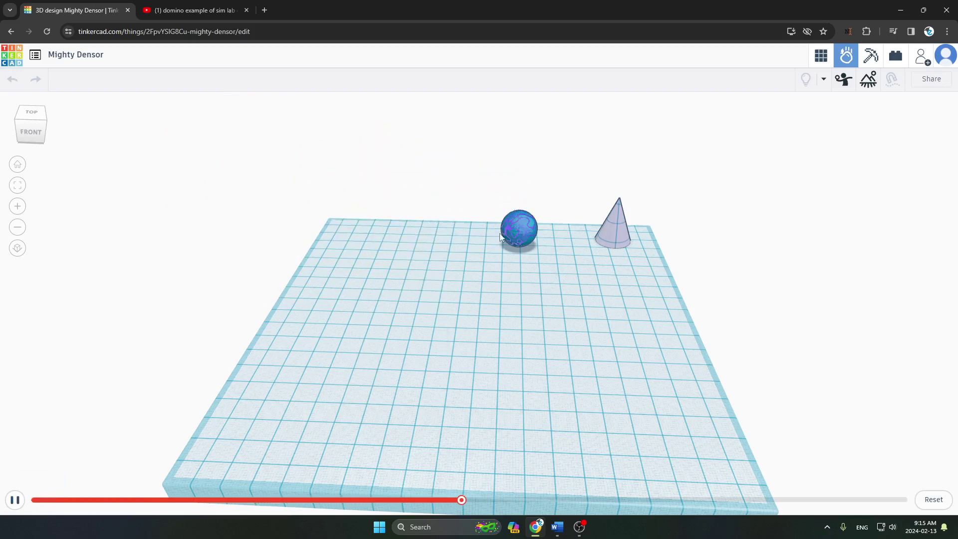
{"action": "left_click", "coordinate": [512, 233]}
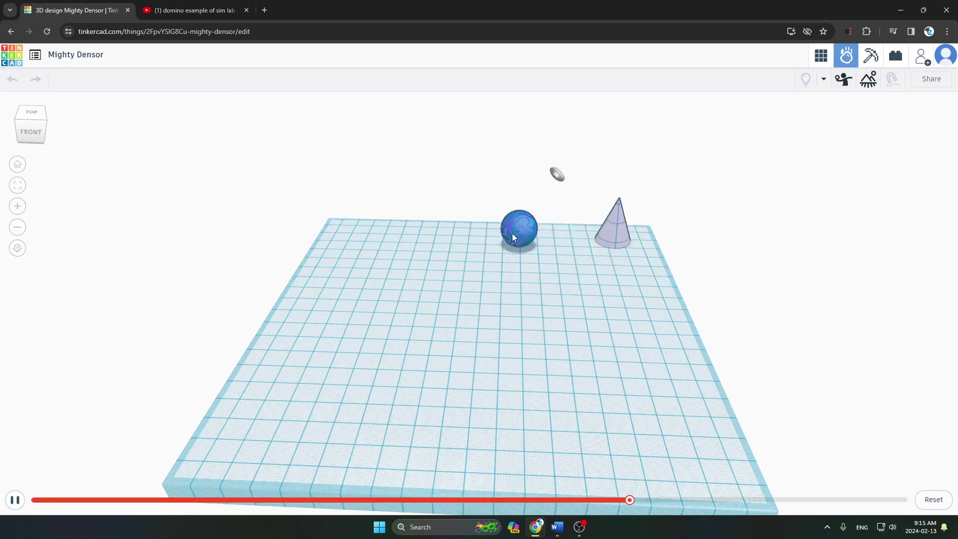
{"action": "left_click", "coordinate": [513, 235]}
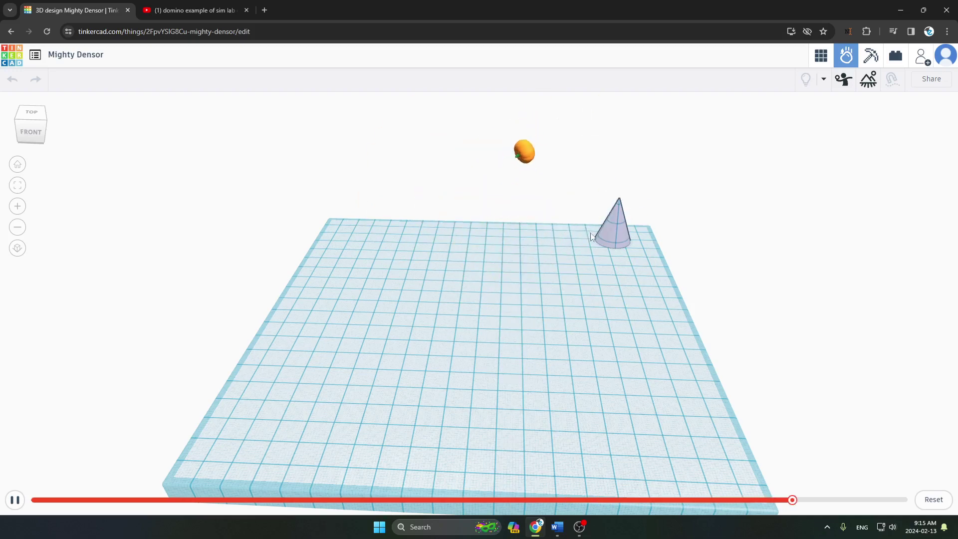
{"action": "left_click", "coordinate": [604, 232]}
{"action": "left_click", "coordinate": [604, 231]}
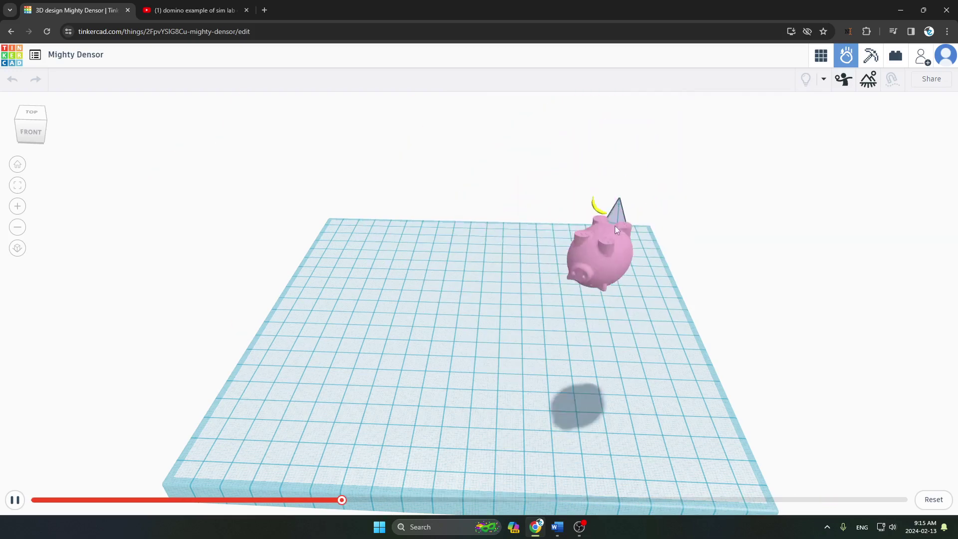
Reset and restart the simulation, knocking the cylinder and box away with thrown objects
{"action": "left_click", "coordinate": [933, 499]}
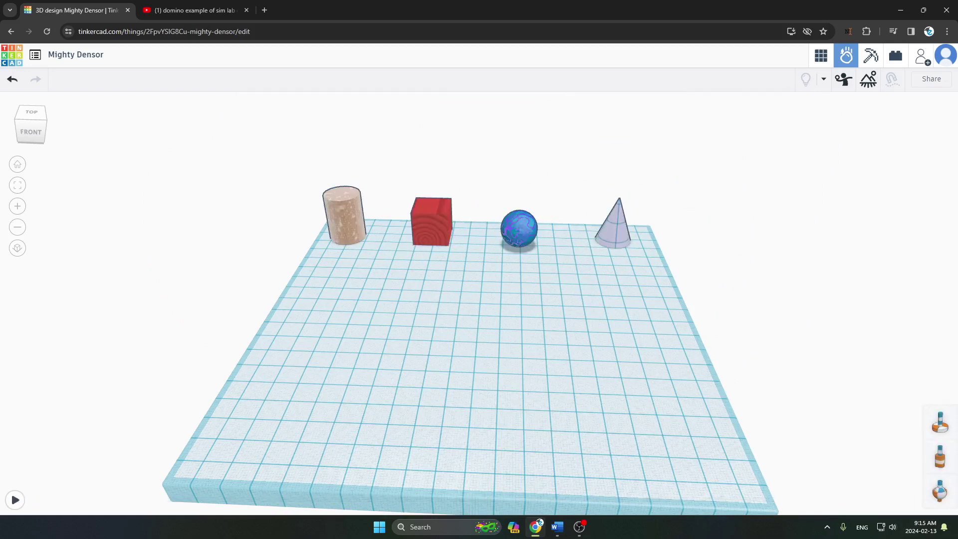
{"action": "left_click", "coordinate": [16, 501]}
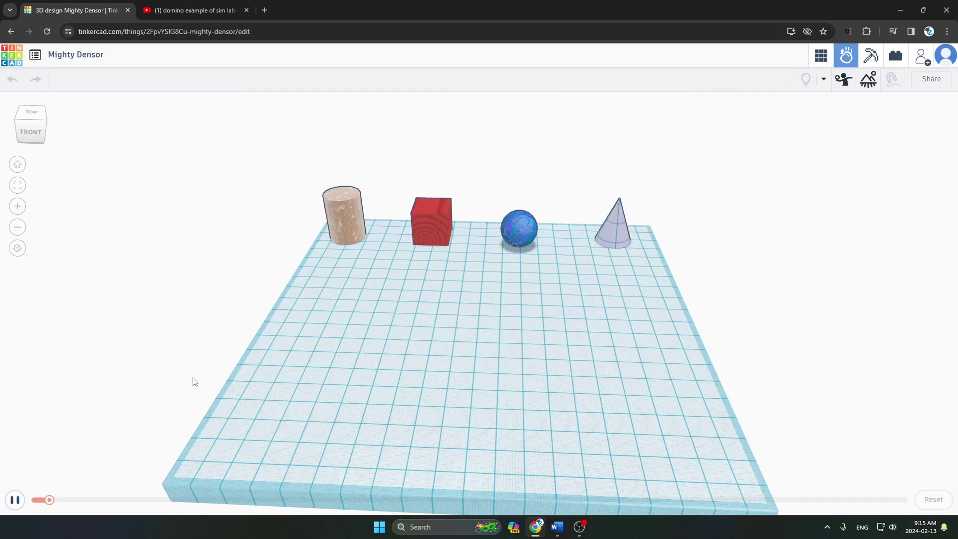
{"action": "left_click", "coordinate": [345, 226]}
{"action": "left_click", "coordinate": [345, 225]}
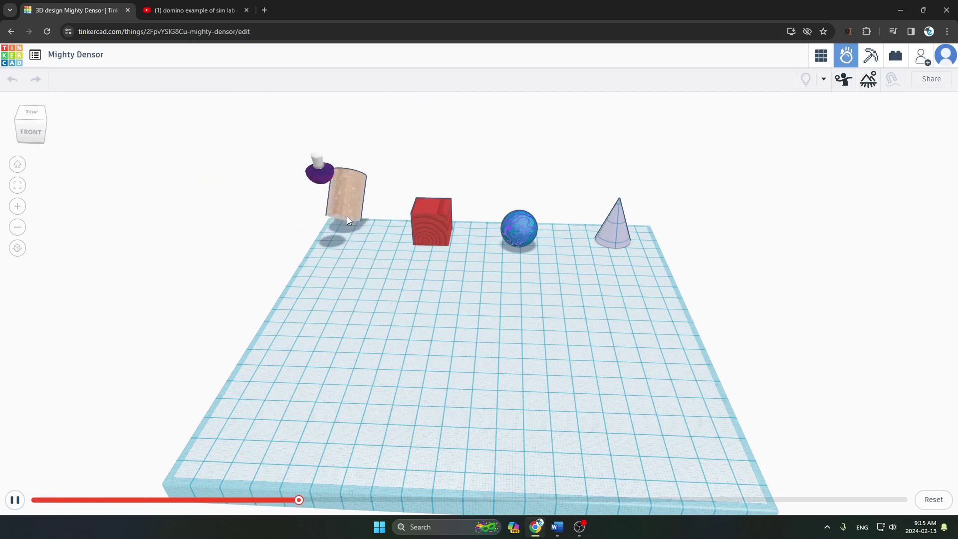
{"action": "left_click", "coordinate": [346, 216]}
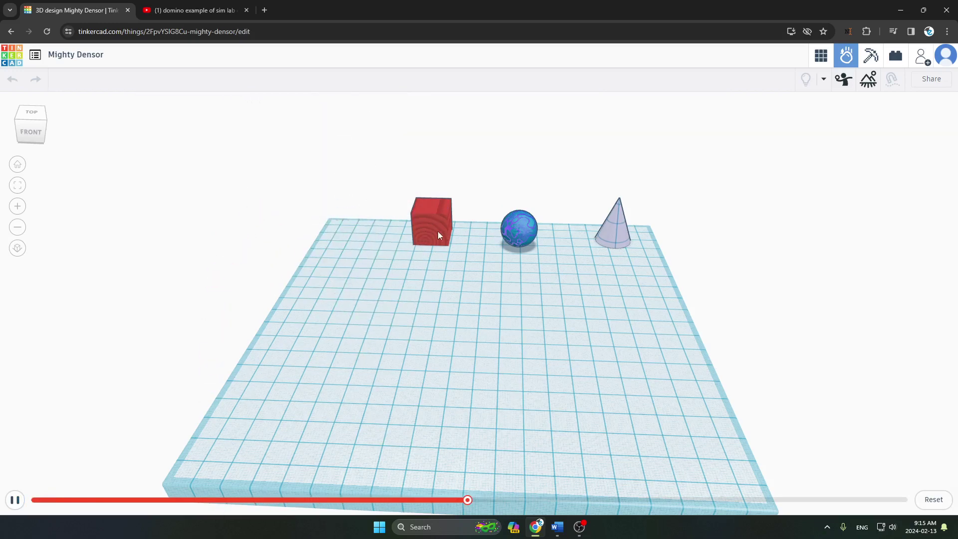
{"action": "left_click", "coordinate": [426, 231]}
{"action": "left_click", "coordinate": [425, 231]}
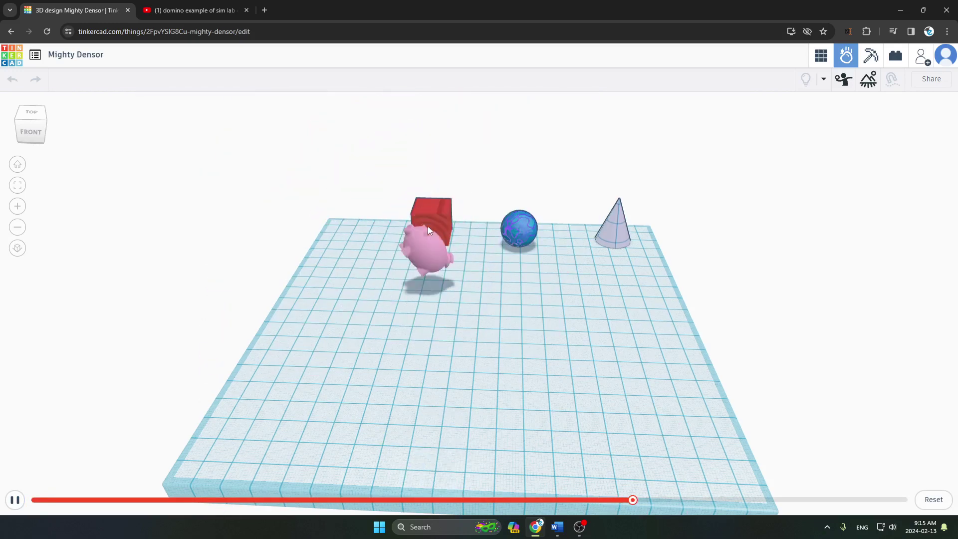
Keep throwing objects until the sphere and cone are knocked off the workplane
{"action": "left_click", "coordinate": [522, 235]}
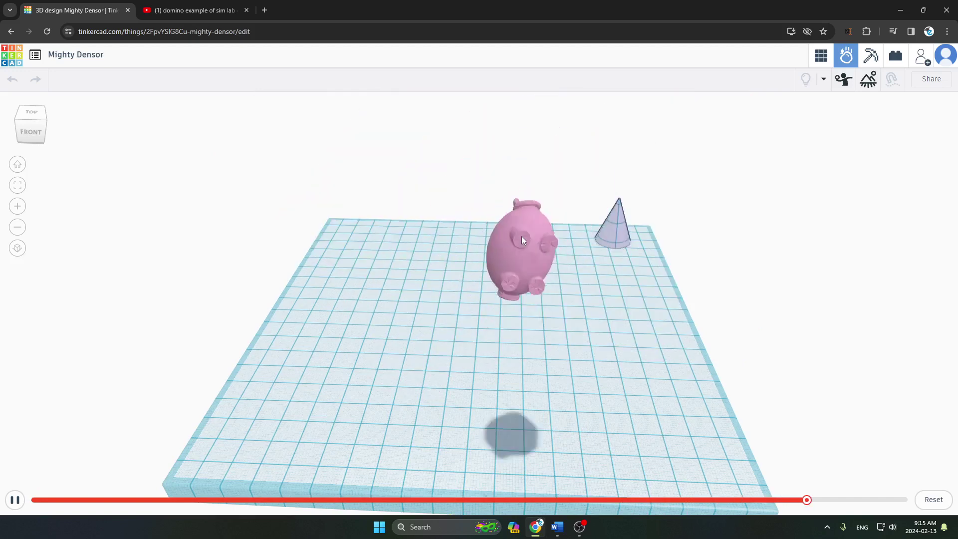
{"action": "left_click", "coordinate": [613, 229]}
{"action": "left_click", "coordinate": [612, 229]}
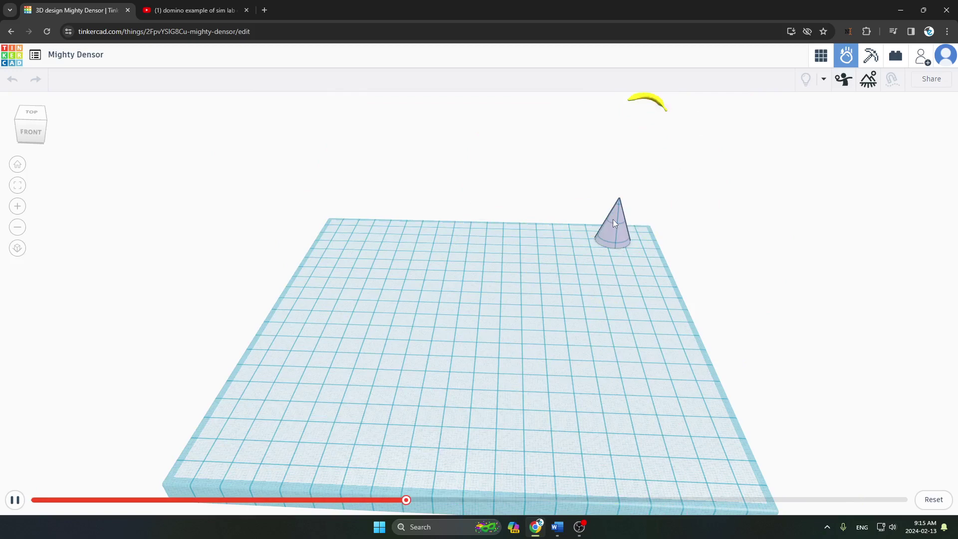
{"action": "left_click", "coordinate": [612, 219]}
{"action": "left_click", "coordinate": [614, 213]}
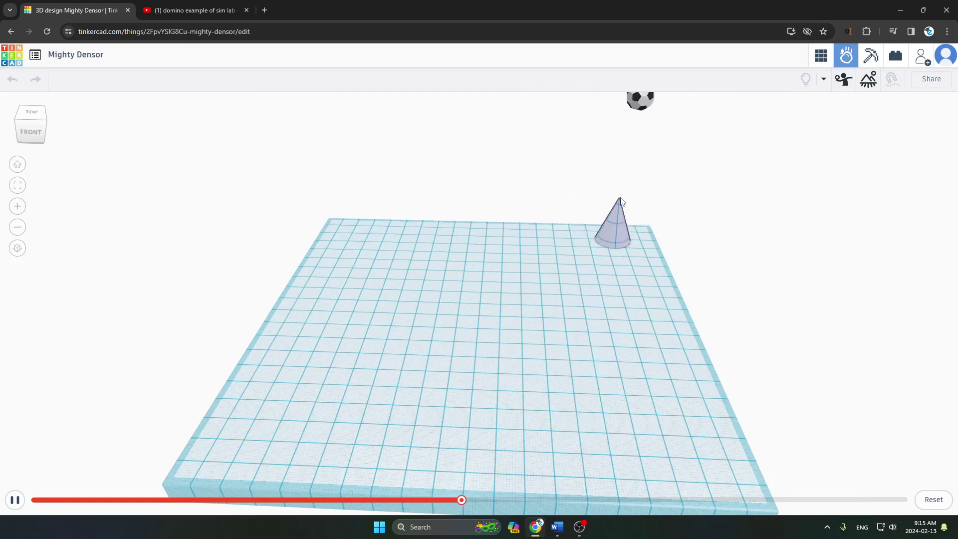
{"action": "left_click", "coordinate": [612, 212]}
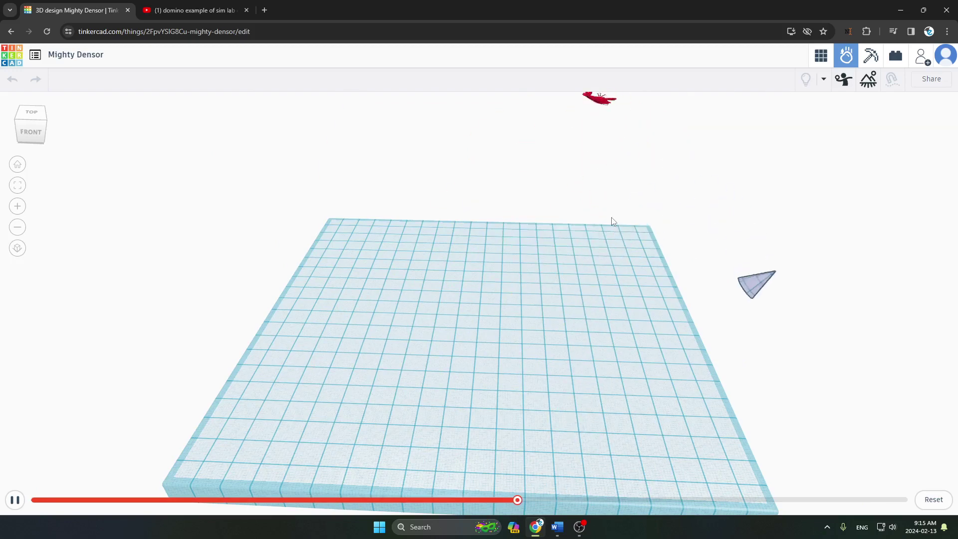